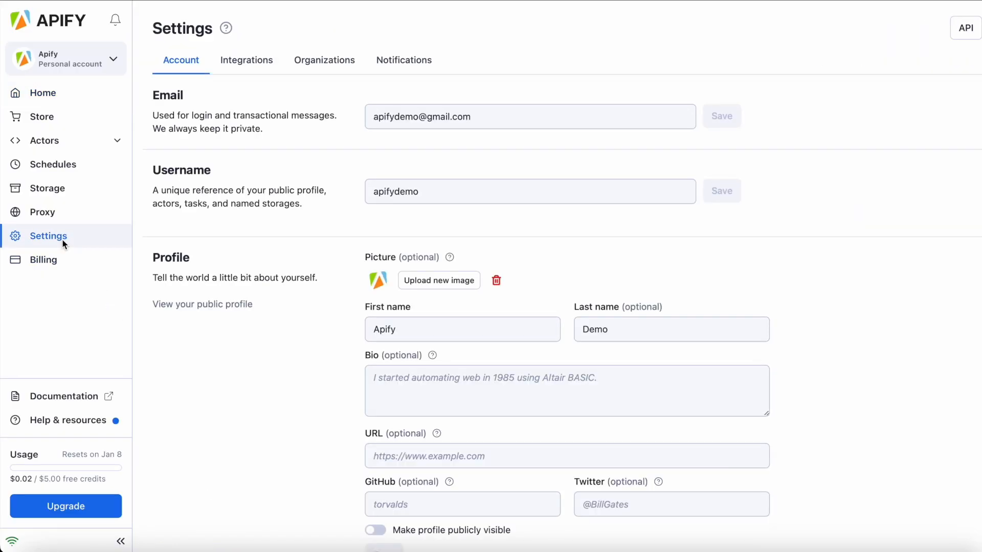
# - Connect the Apify Demo Slack workspace under account Integrations, authorizing Apify in Slack
pyautogui.click(245, 60)
pyautogui.click(906, 332)
pyautogui.click(542, 468)
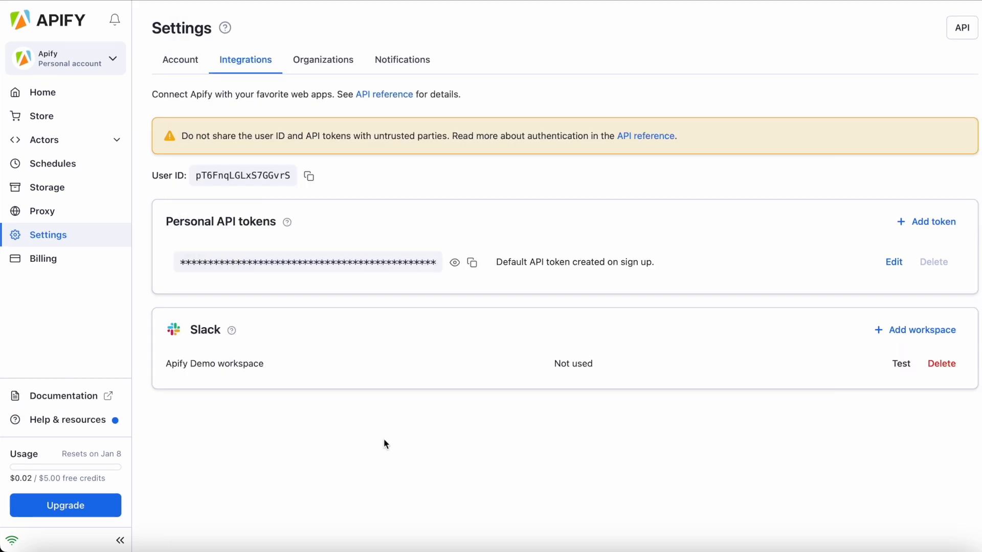
pyautogui.click(107, 145)
# - Go to Saved tasks and bring up the Crawler Google Places Task's integrations
pyautogui.click(62, 164)
pyautogui.click(230, 113)
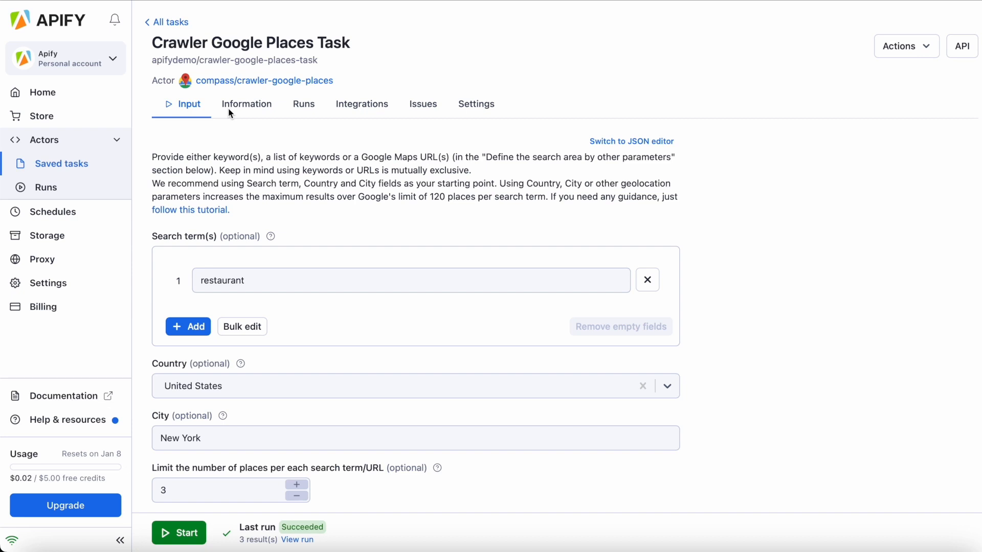
pyautogui.click(373, 105)
# - Add a Slack webhook to the task triggered on the Run succeeded event
pyautogui.click(462, 226)
pyautogui.click(633, 251)
pyautogui.click(549, 188)
pyautogui.click(552, 246)
pyautogui.click(355, 221)
# - Target the Apify Demo workspace's integrations channel, save and test, then check Slack
pyautogui.click(445, 220)
pyautogui.click(461, 250)
pyautogui.click(458, 310)
pyautogui.click(243, 432)
pyautogui.hotkey('alt', 'Tab')
pyautogui.hotkey('alt', 'Tab')
# - Start a run of the Crawler Google Places Task with the Slack webhook enabled
pyautogui.click(178, 532)
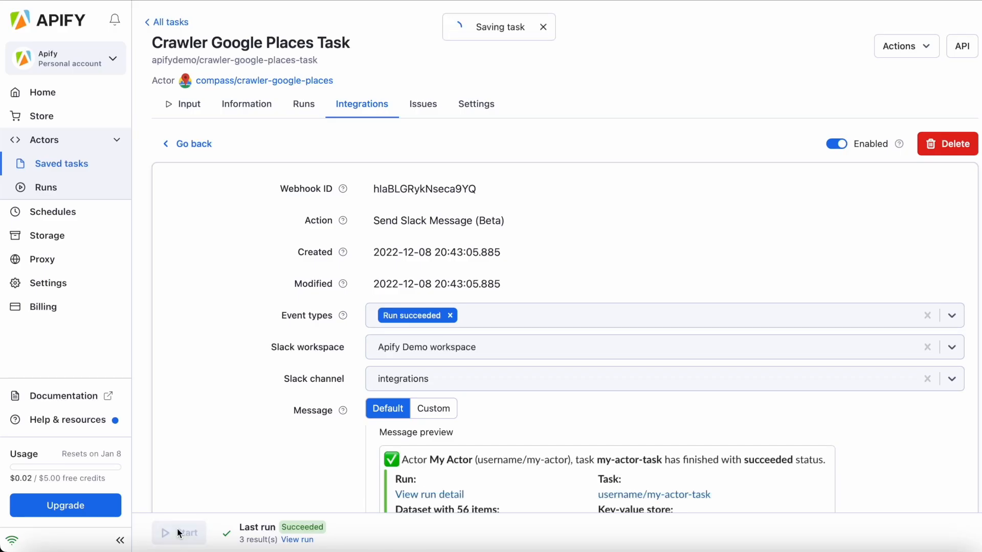